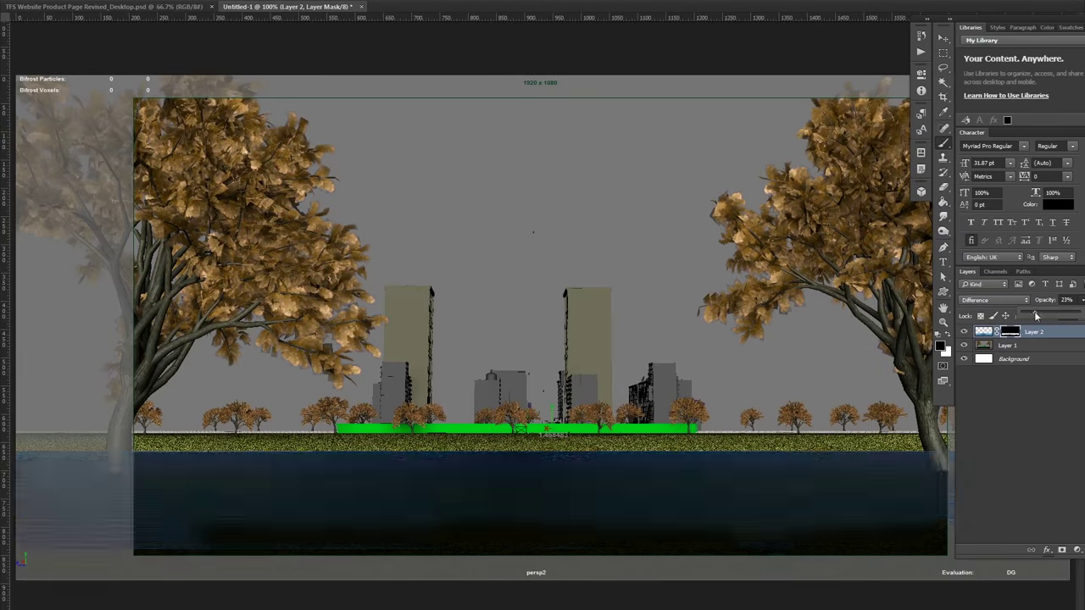
Raise the selected layer's opacity to about 55%.
left_click_drag(1036, 316, 1053, 317)
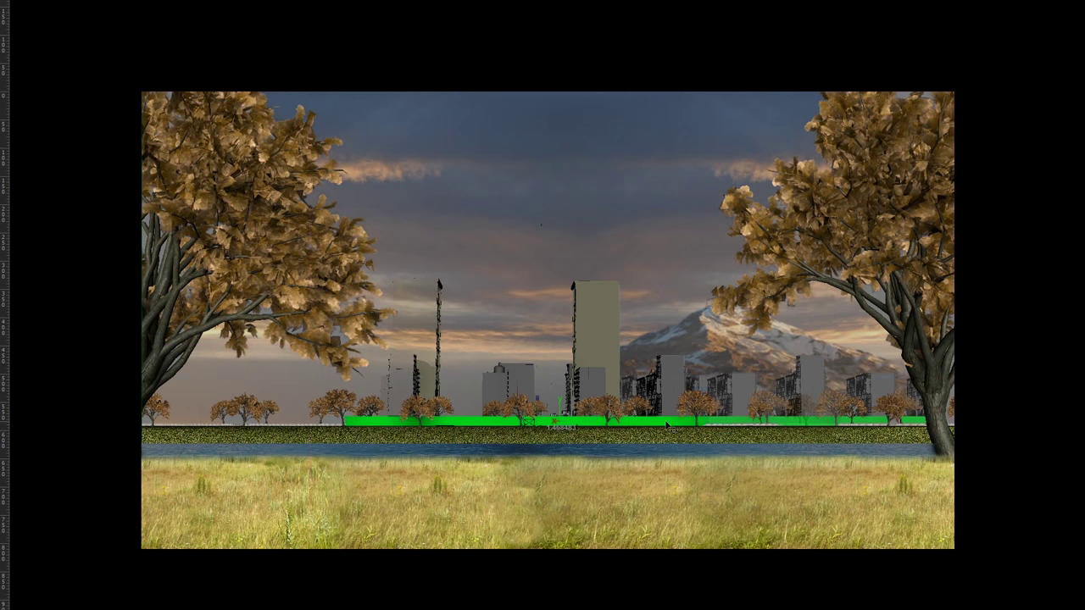
Stretch the far grass bank layer to 224 px tall so it covers the green strip.
left_click_drag(594, 262, 605, 477)
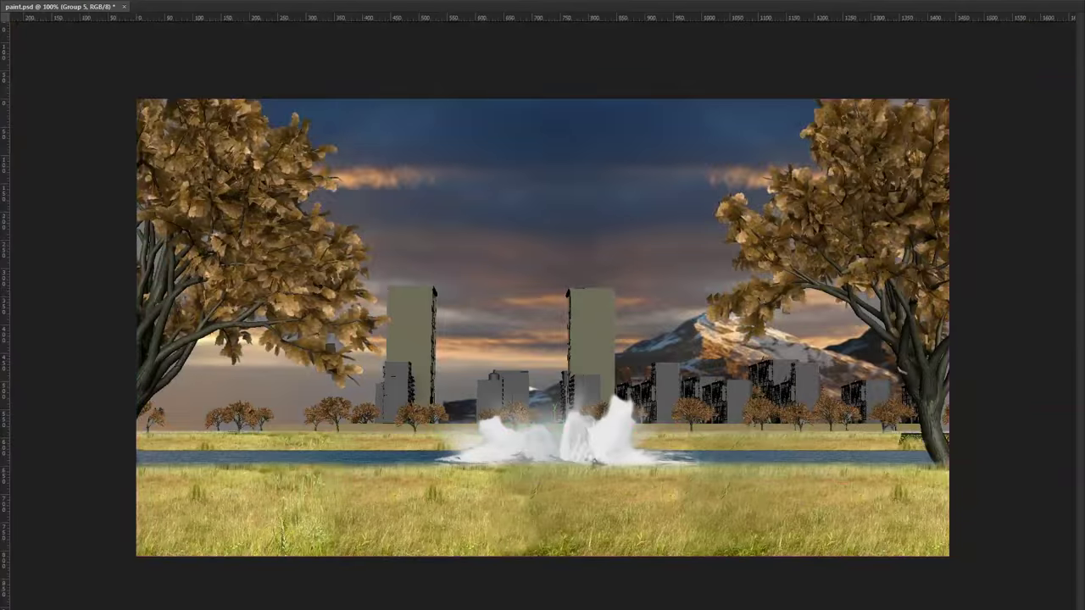
Bring up the Brush tip settings and set the foreground colour to black for painting smoke.
key("F5")
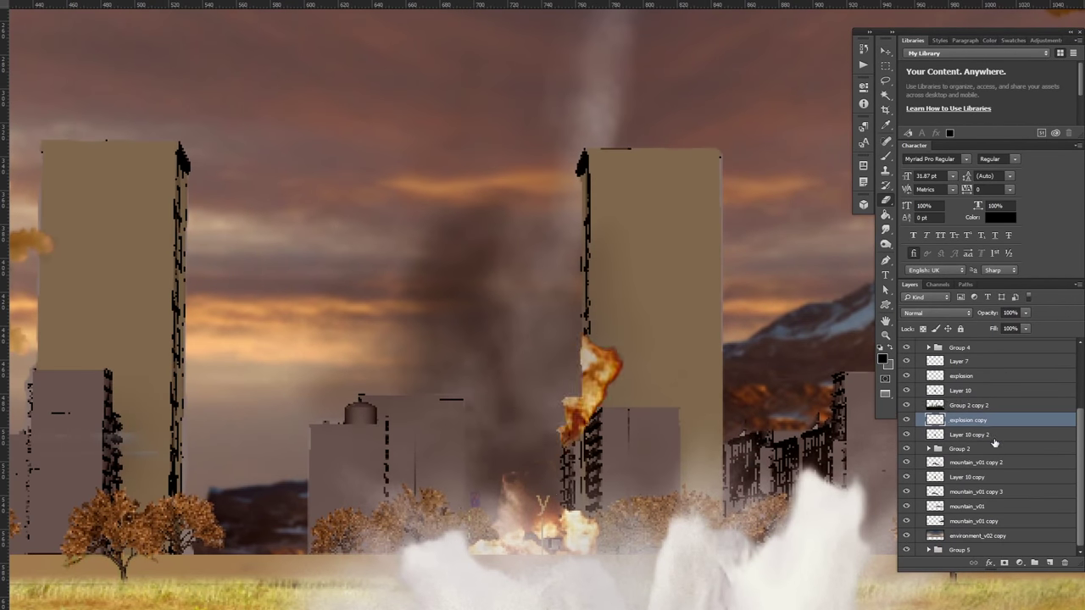
key("x")
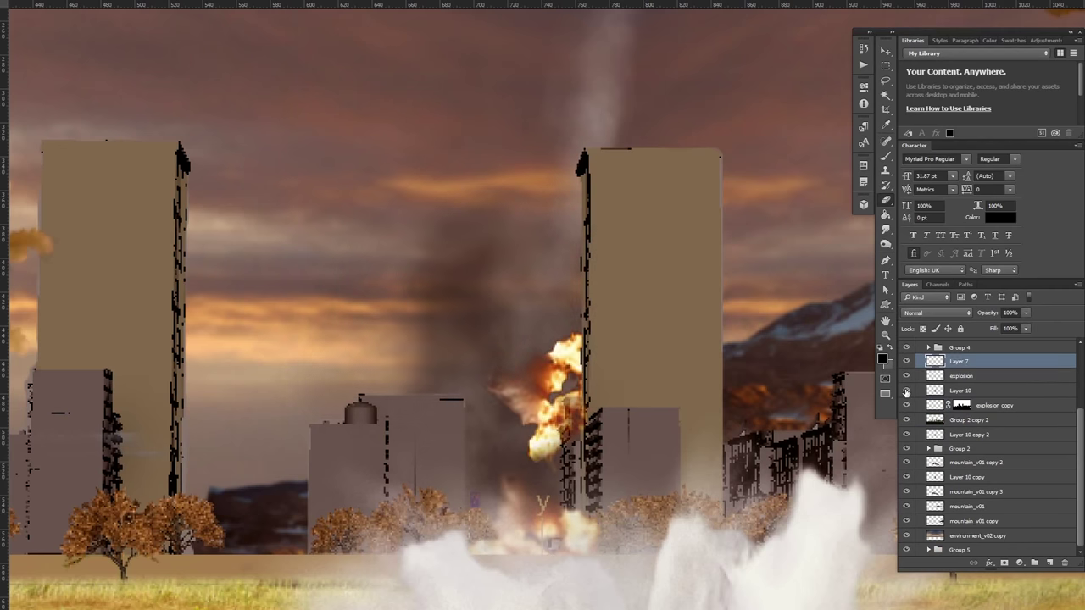